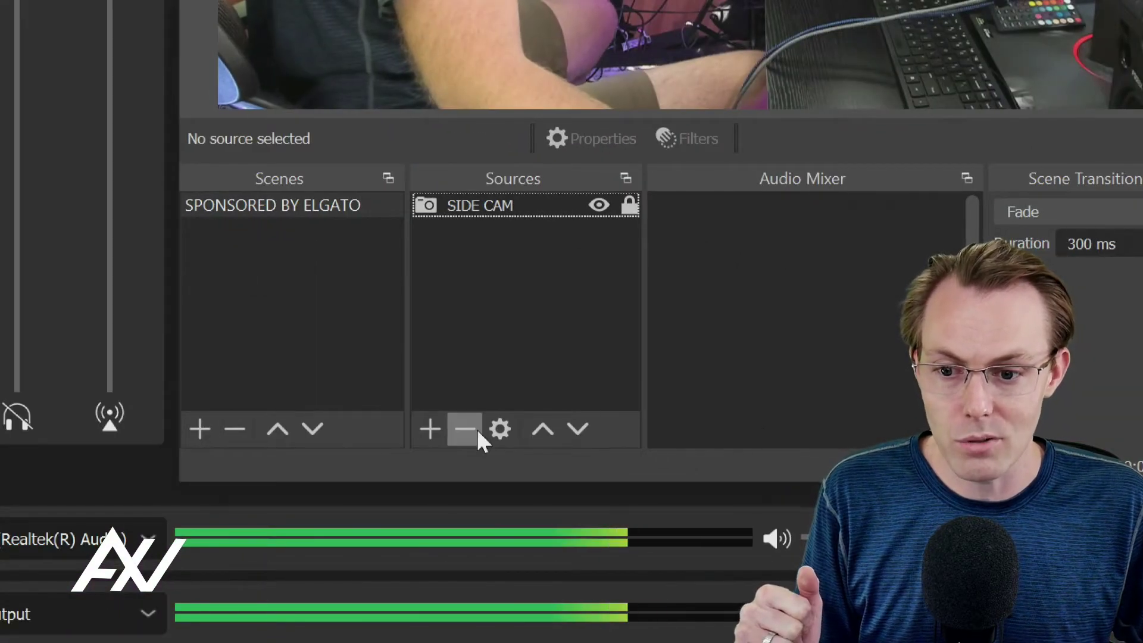
# Step: Create an Audio Input Capture source named 'Mic In' from the Sources list
pyautogui.click(431, 431)
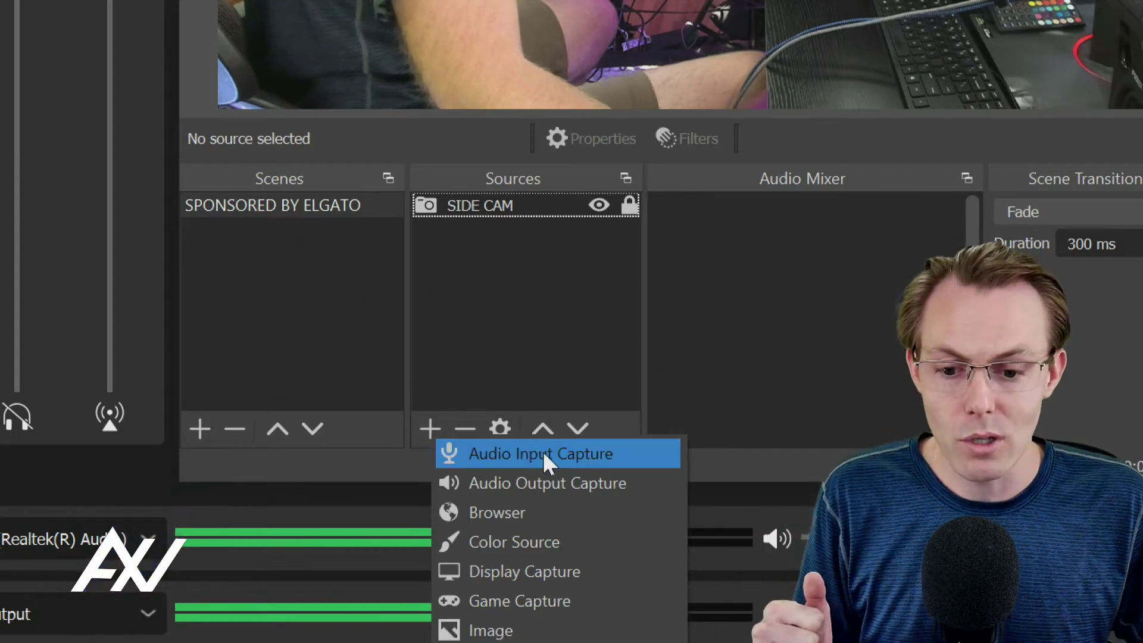
pyautogui.click(559, 457)
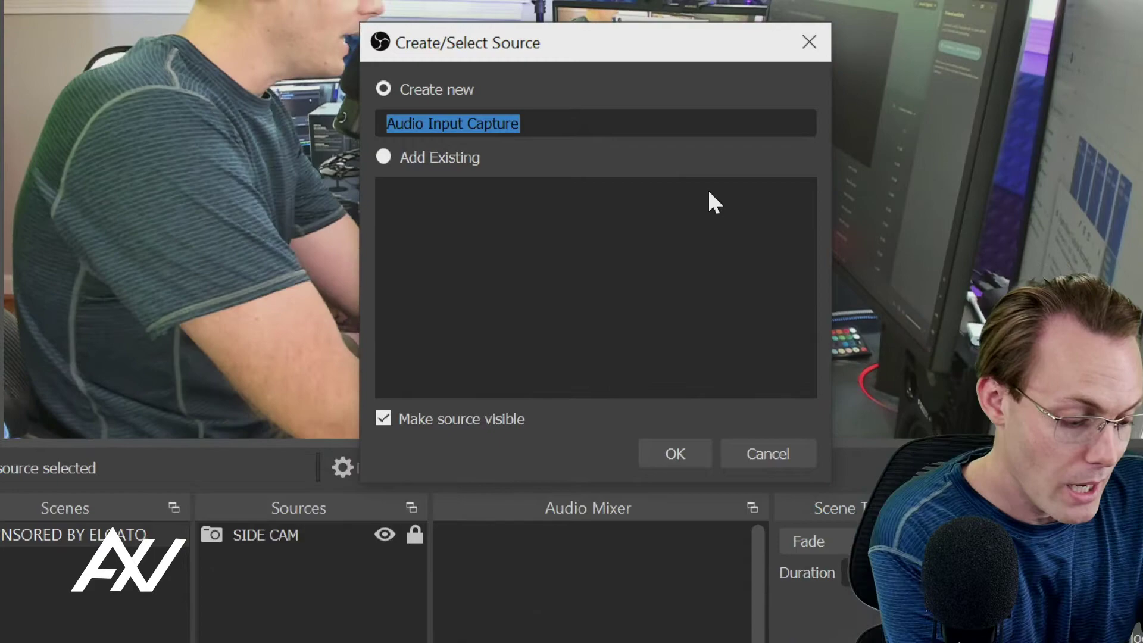
pyautogui.write('Mic In')
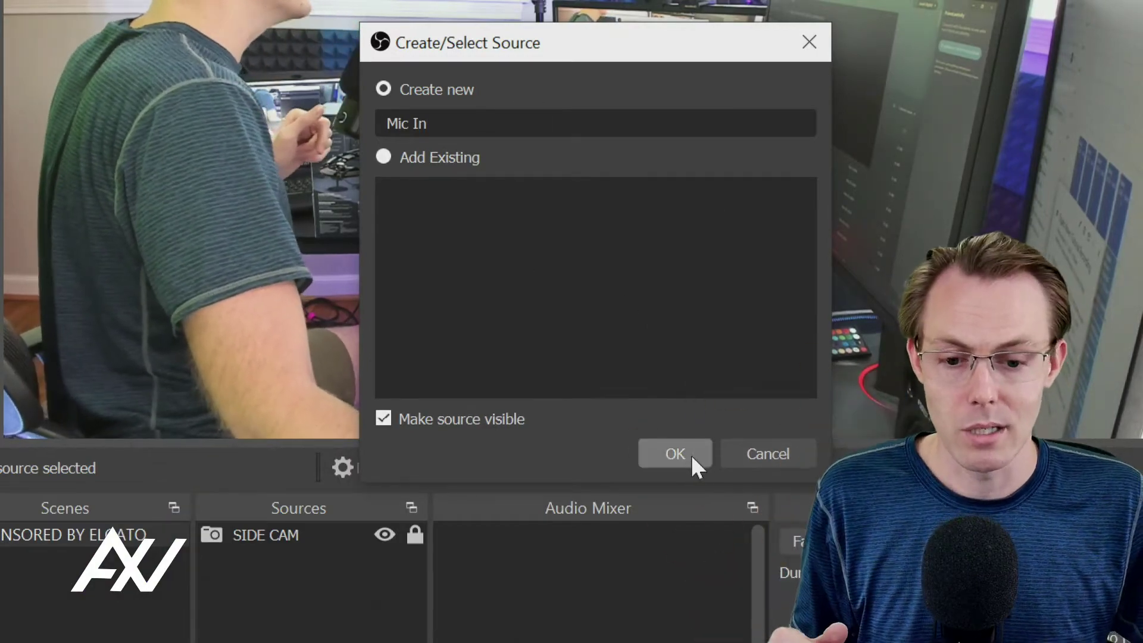
pyautogui.click(692, 457)
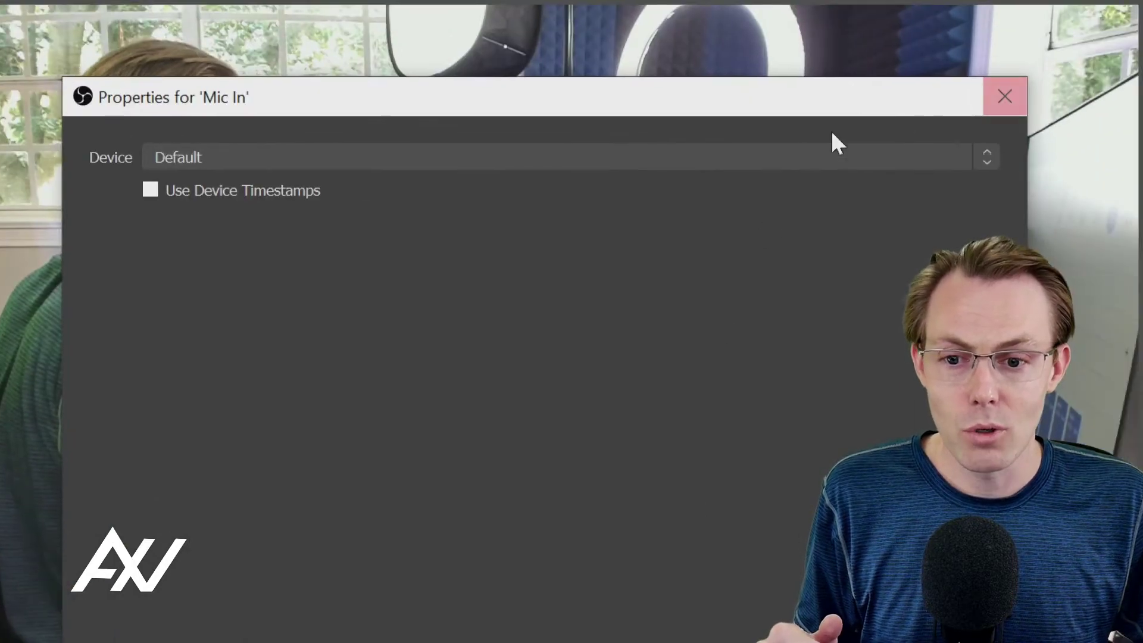
# Step: Set the Mic In device to 'Mic In (2- Elgato Wave:1)' and confirm the properties
pyautogui.click(798, 160)
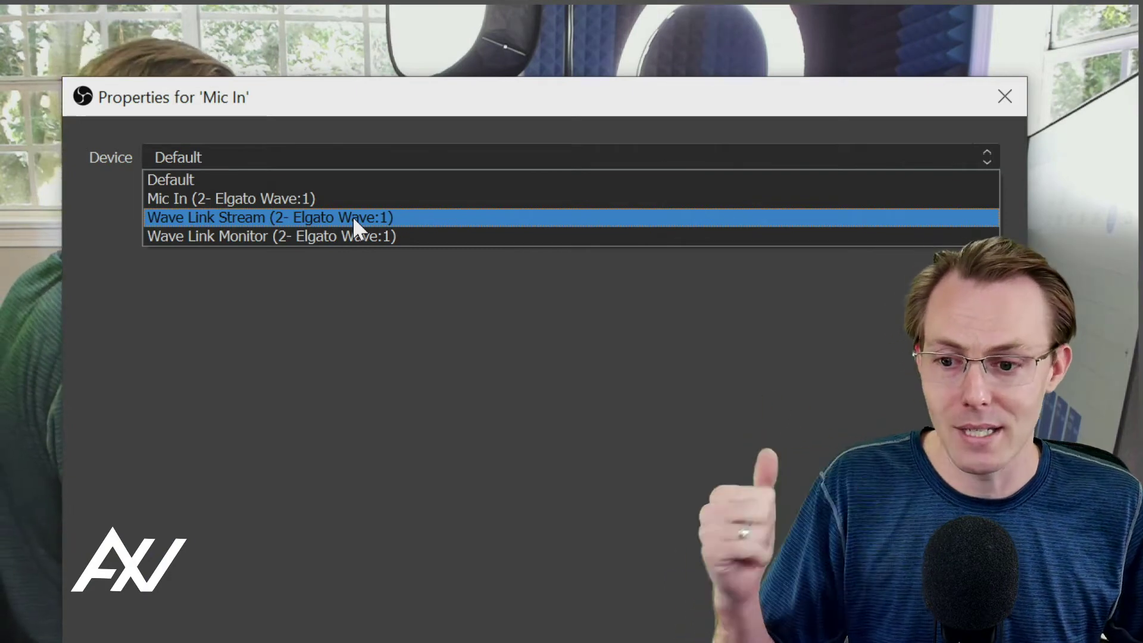
pyautogui.click(378, 199)
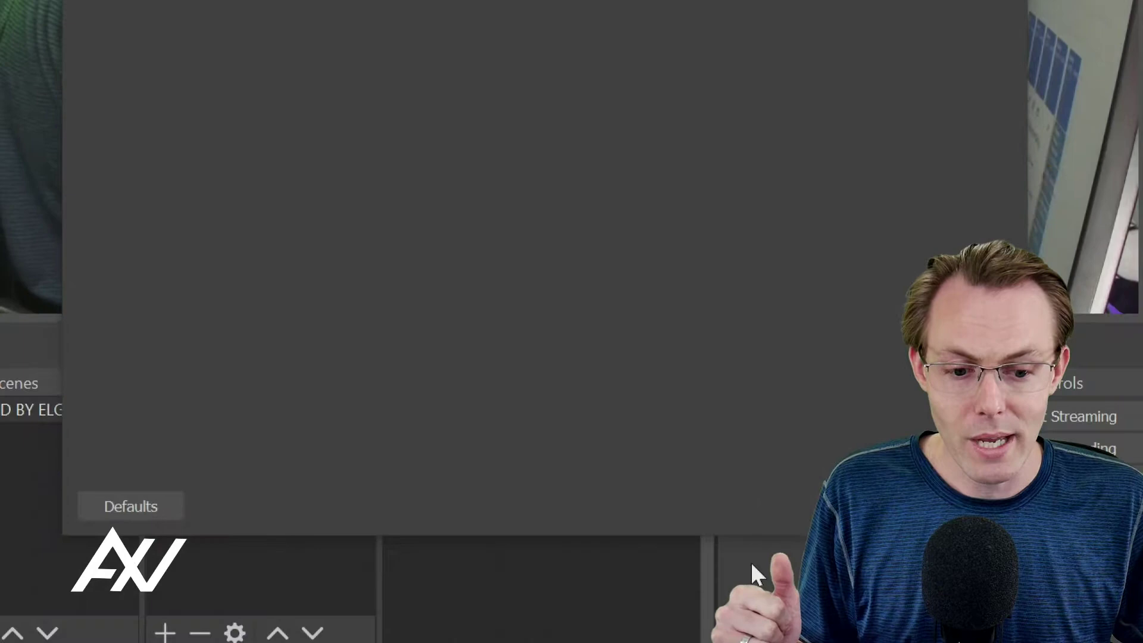
pyautogui.click(929, 507)
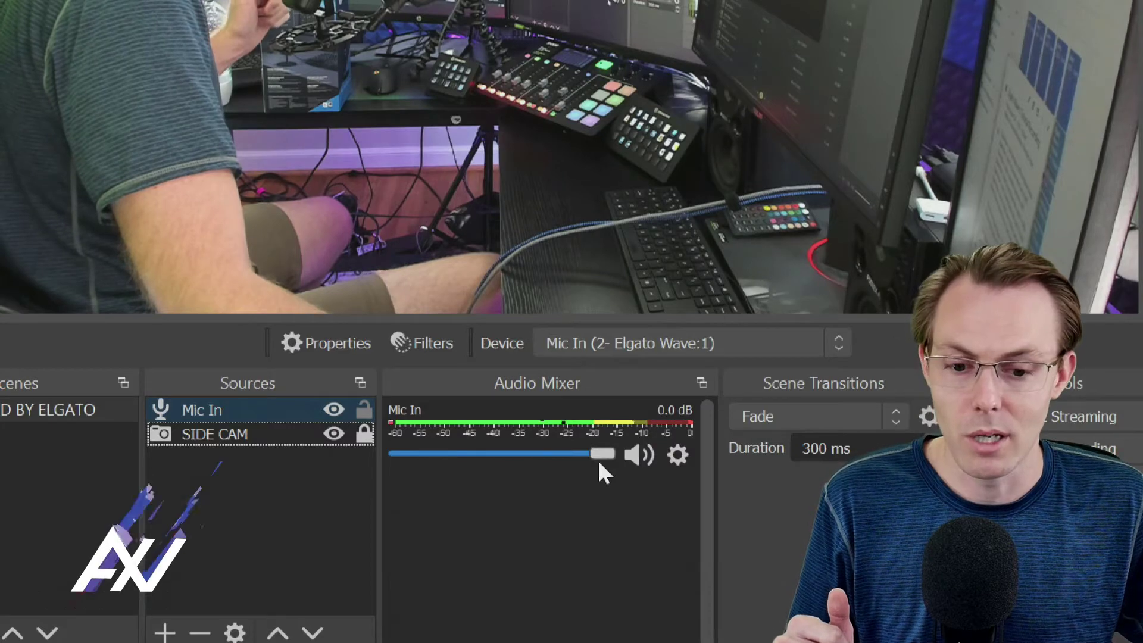
# Step: Drag the Mic In mixer fader down to -6.1 dB
pyautogui.moveTo(603, 452); pyautogui.dragTo(563, 449)
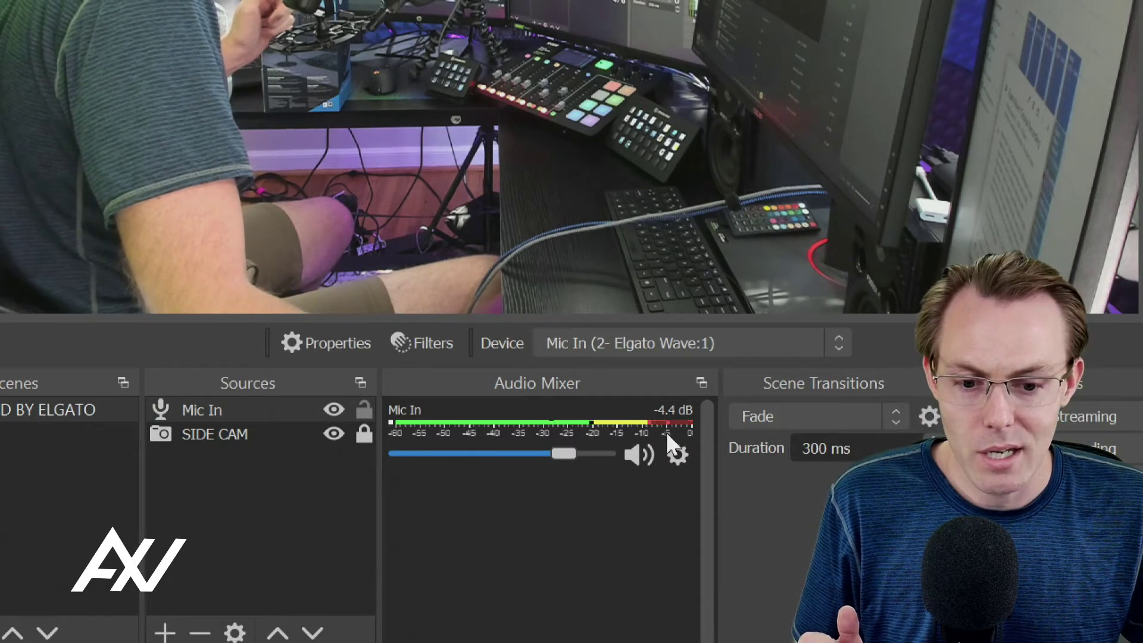
pyautogui.moveTo(558, 461); pyautogui.dragTo(553, 459)
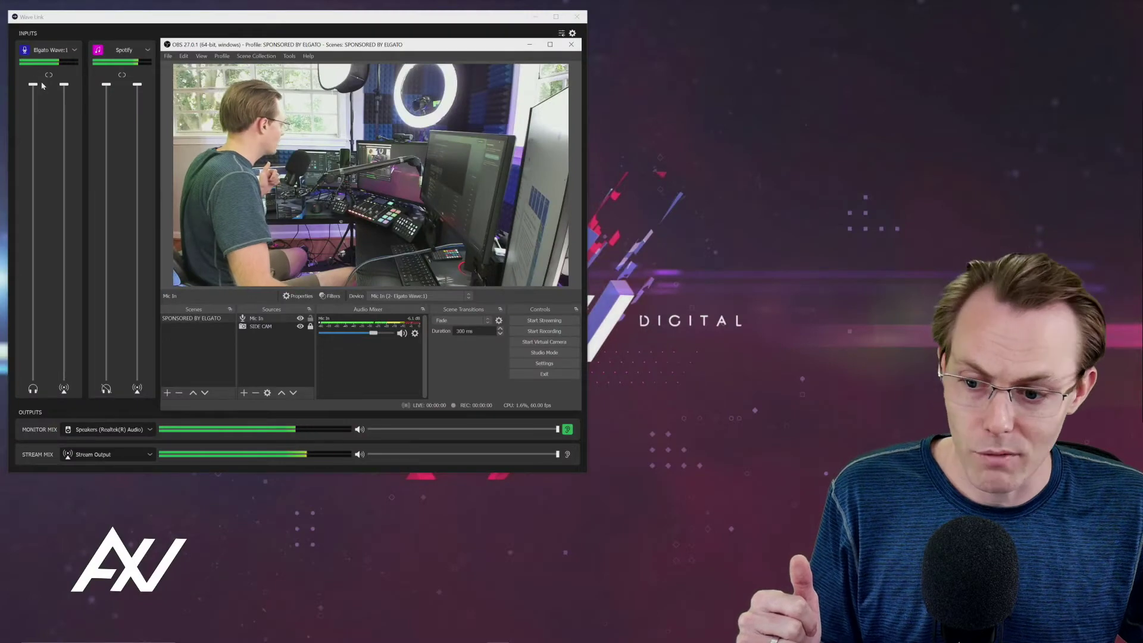
# Step: Lower the Elgato Wave:1 input gain slightly in Wave Link, then return to OBS
pyautogui.click(76, 51)
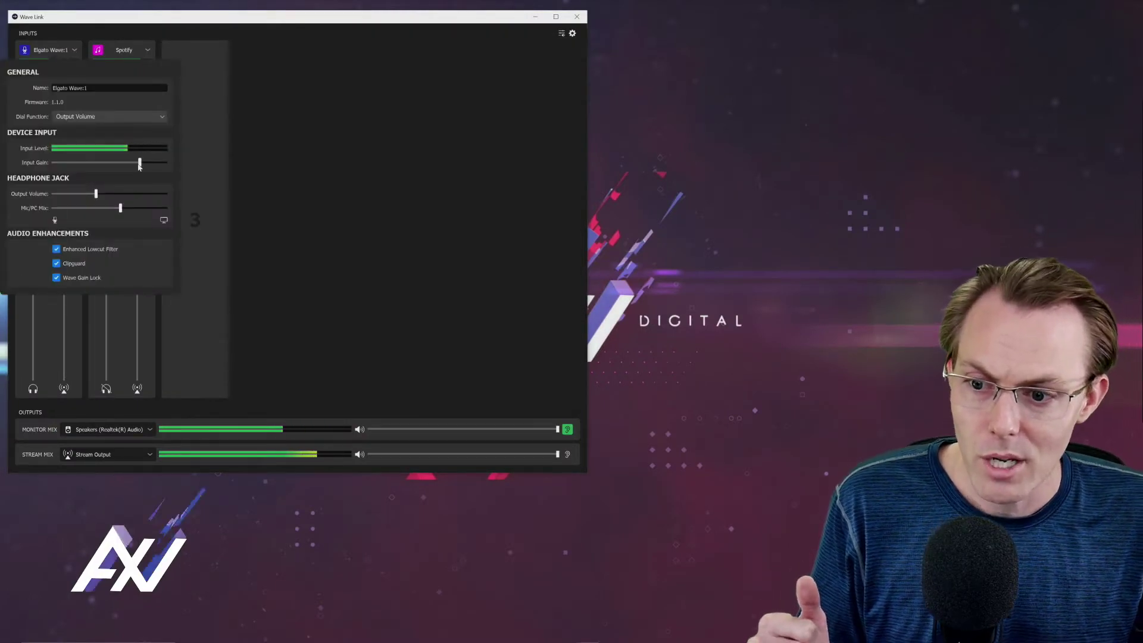
pyautogui.moveTo(139, 167); pyautogui.dragTo(132, 167)
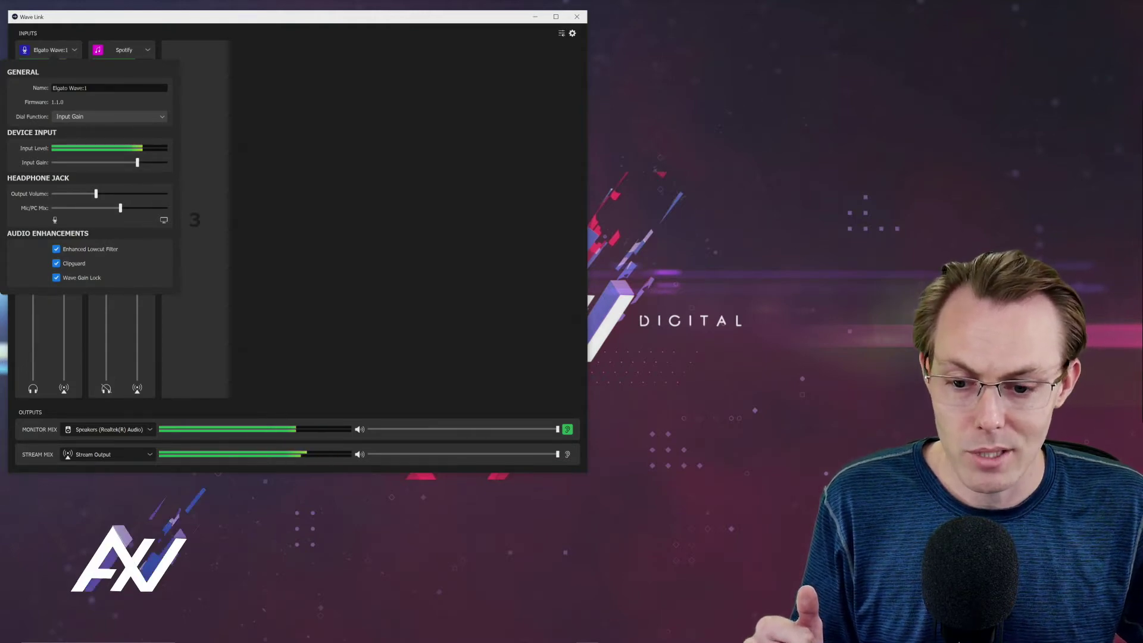
pyautogui.moveTo(554, 637)
pyautogui.click(499, 635)
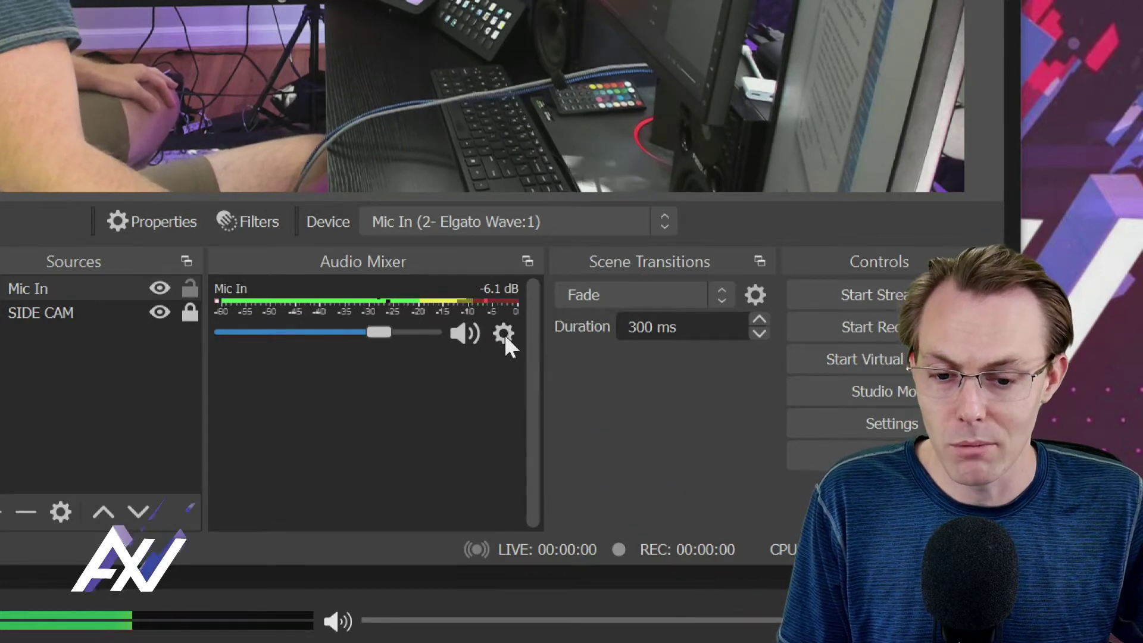
# Step: Add a Noise Suppression filter to Mic In, keeping the RNNoise method
pyautogui.click(503, 335)
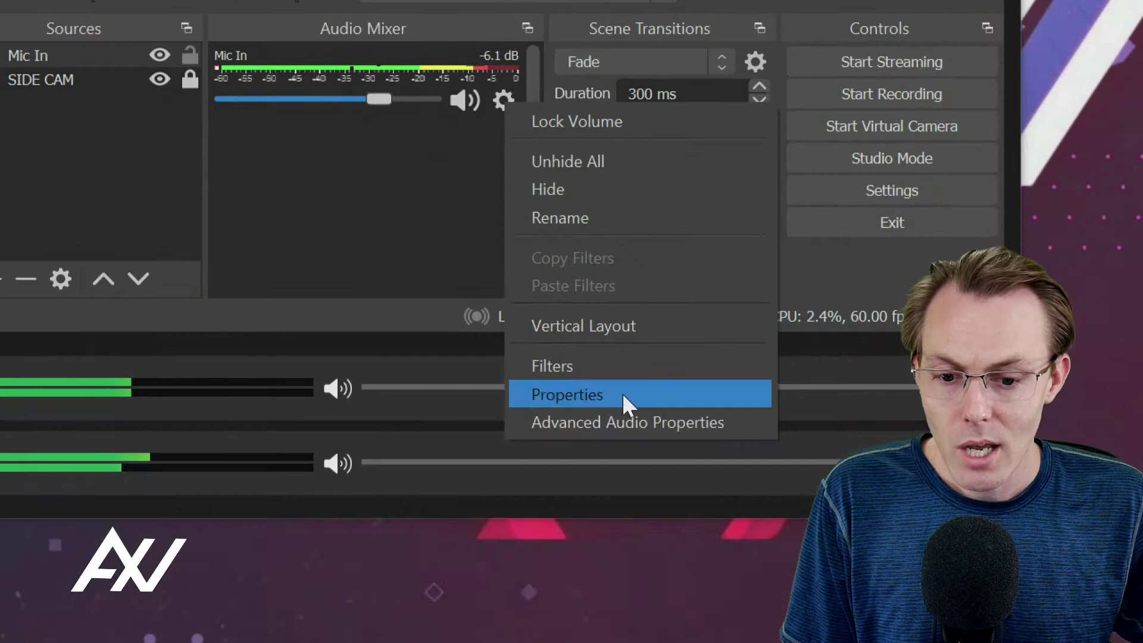
pyautogui.click(623, 366)
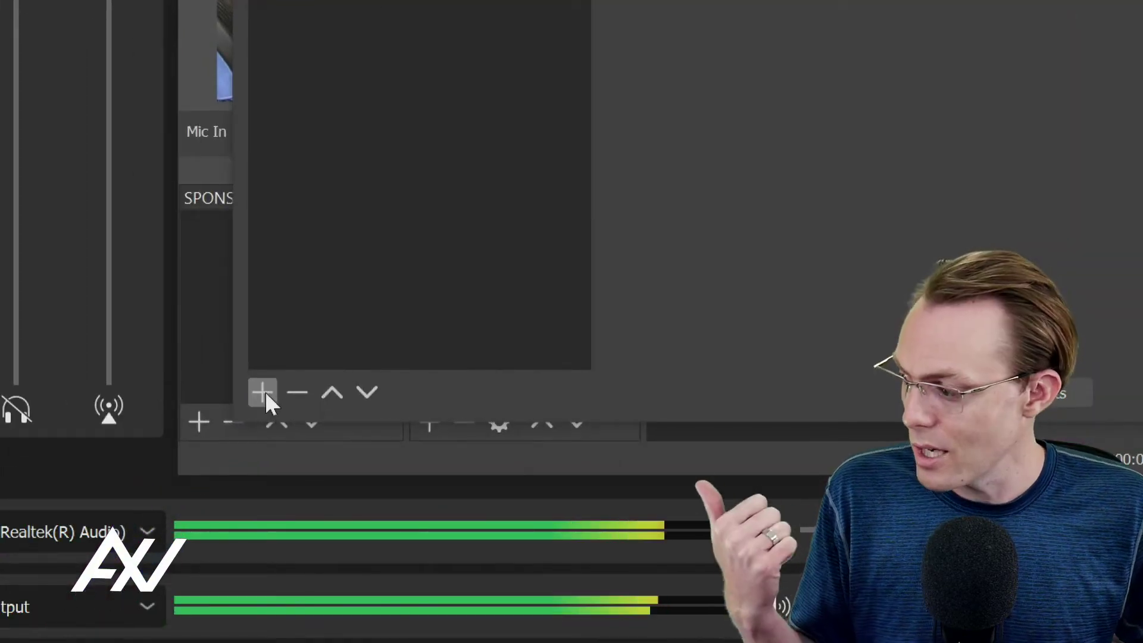
pyautogui.click(266, 392)
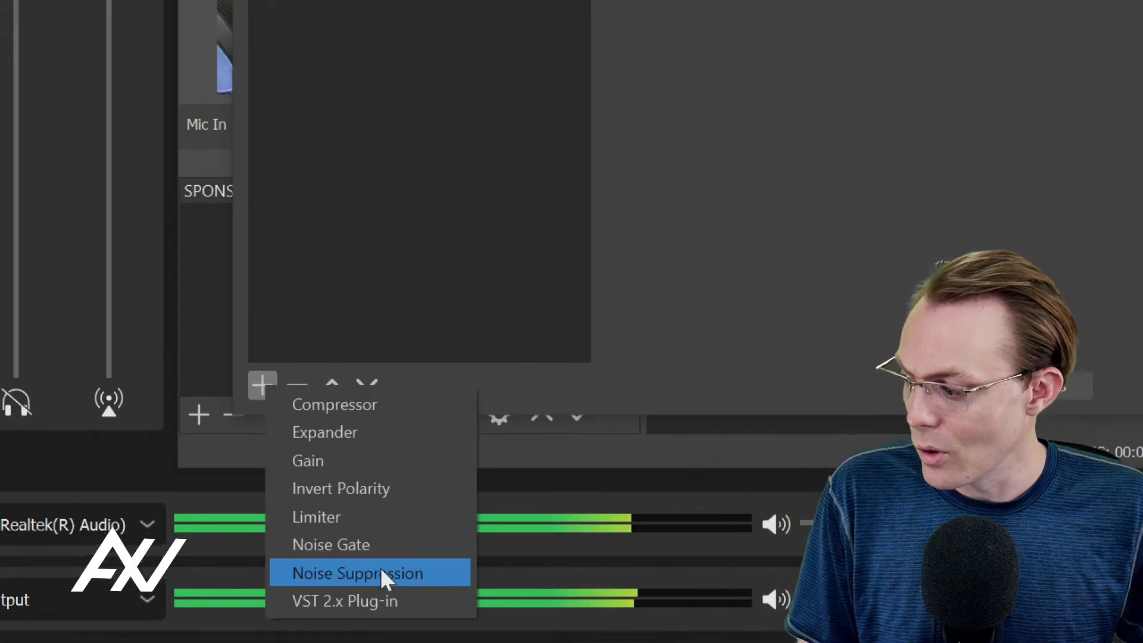
pyautogui.press('Escape')
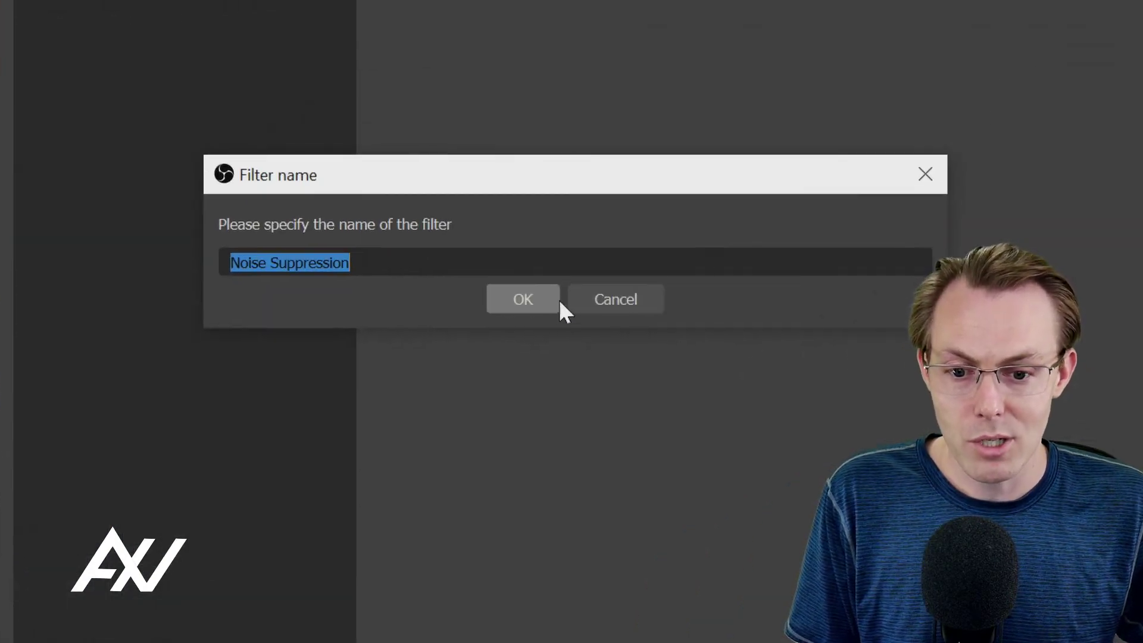
pyautogui.click(559, 300)
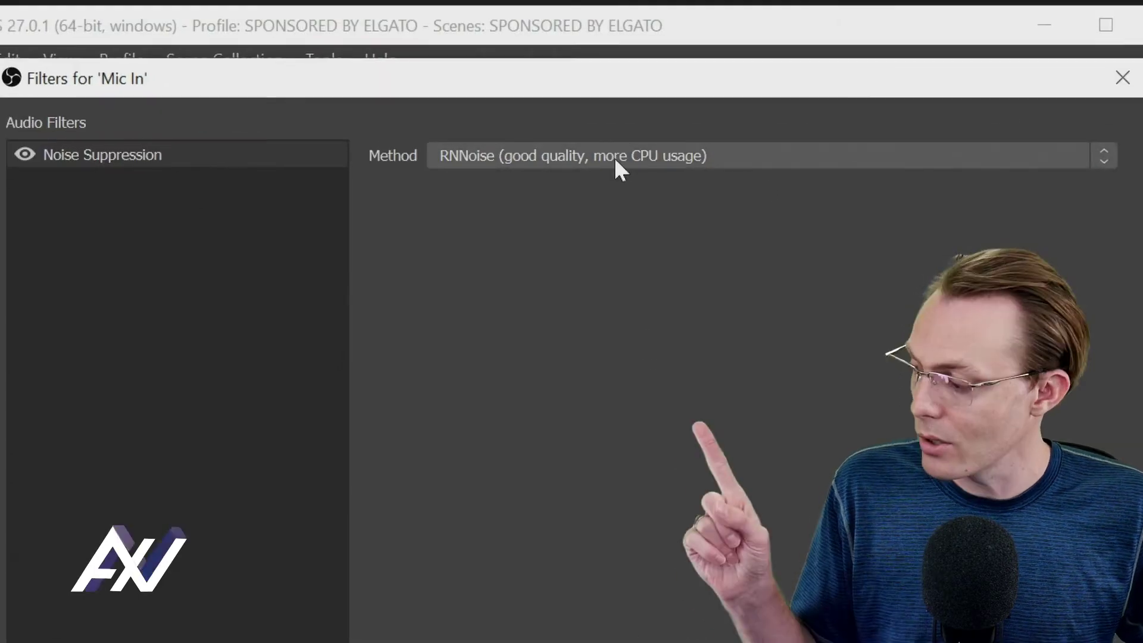
pyautogui.click(615, 158)
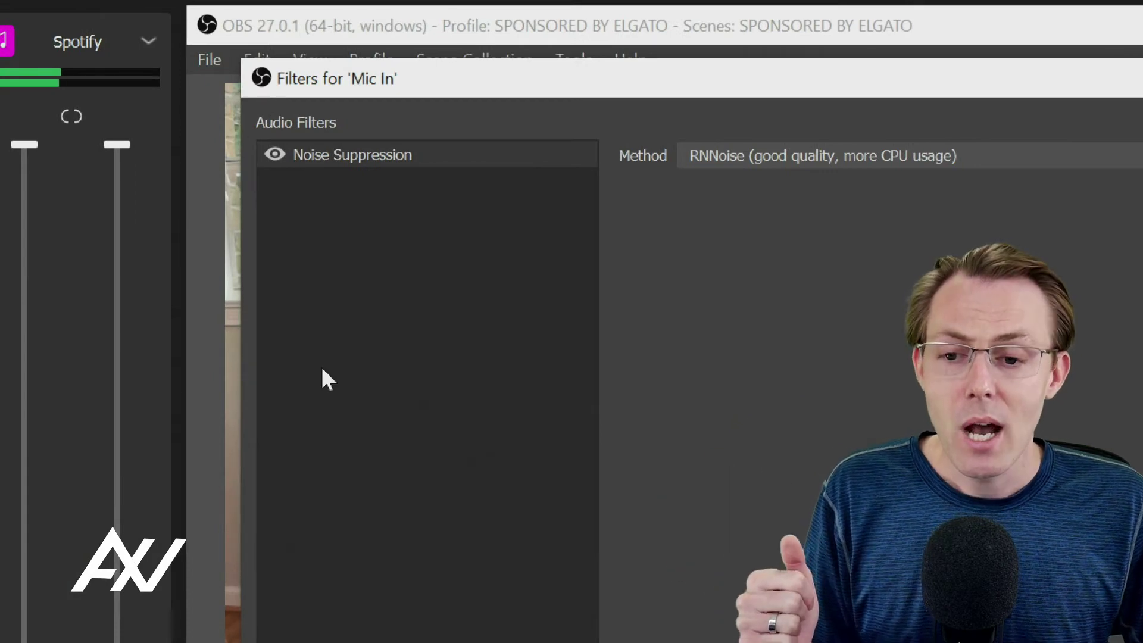
# Step: Add a Compressor filter and bring its ratio down from 10.00:1 to about 4.5:1
pyautogui.click(274, 502)
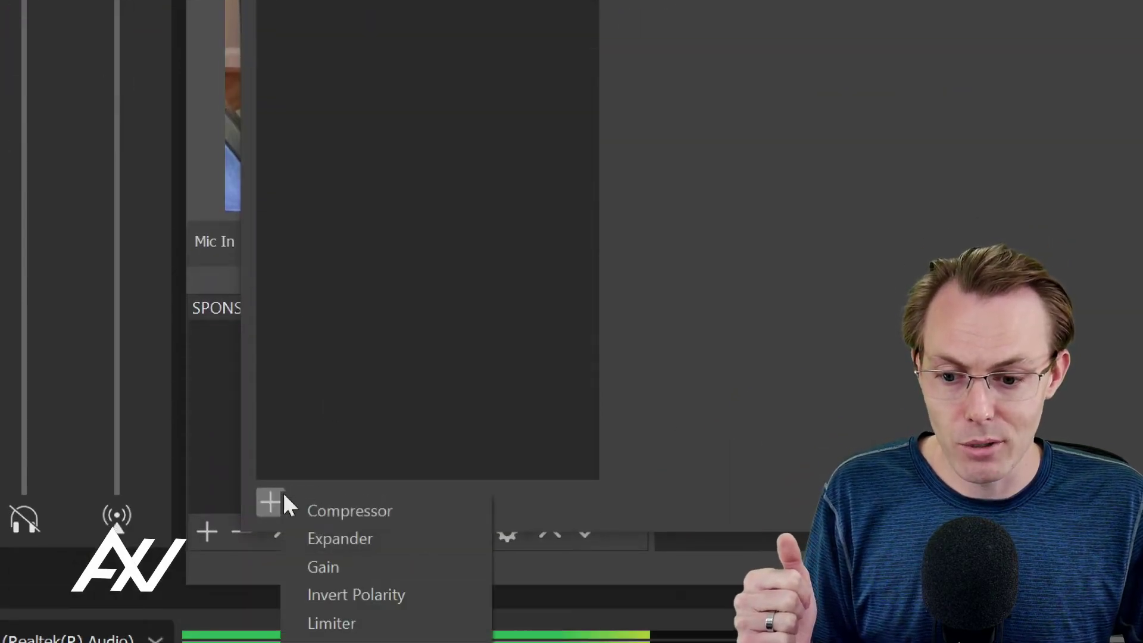
pyautogui.click(327, 510)
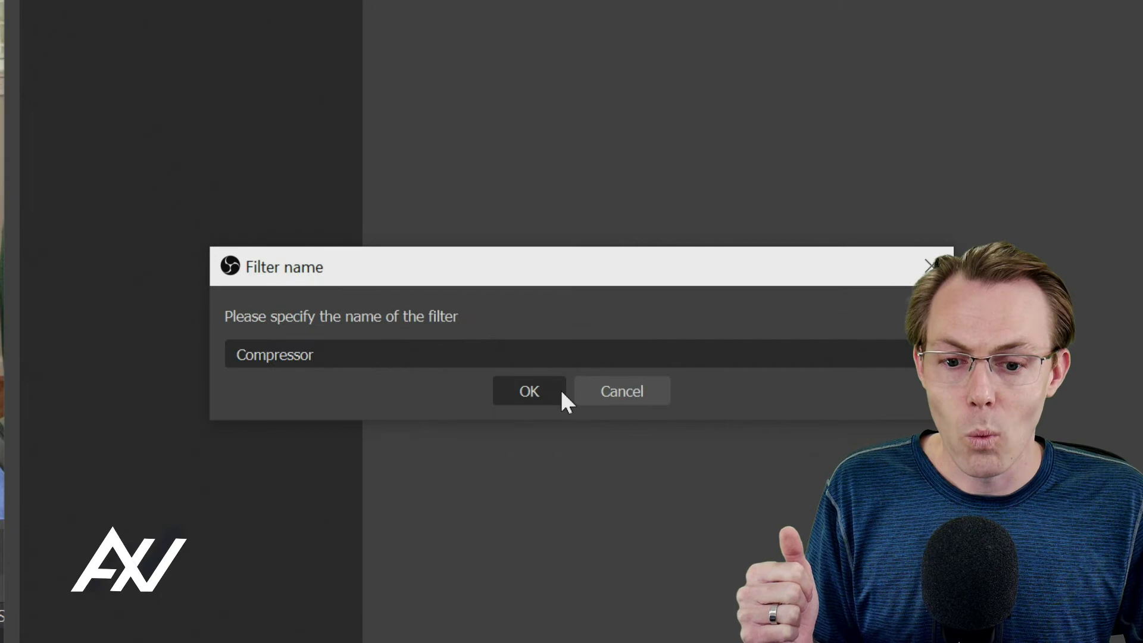
pyautogui.click(561, 390)
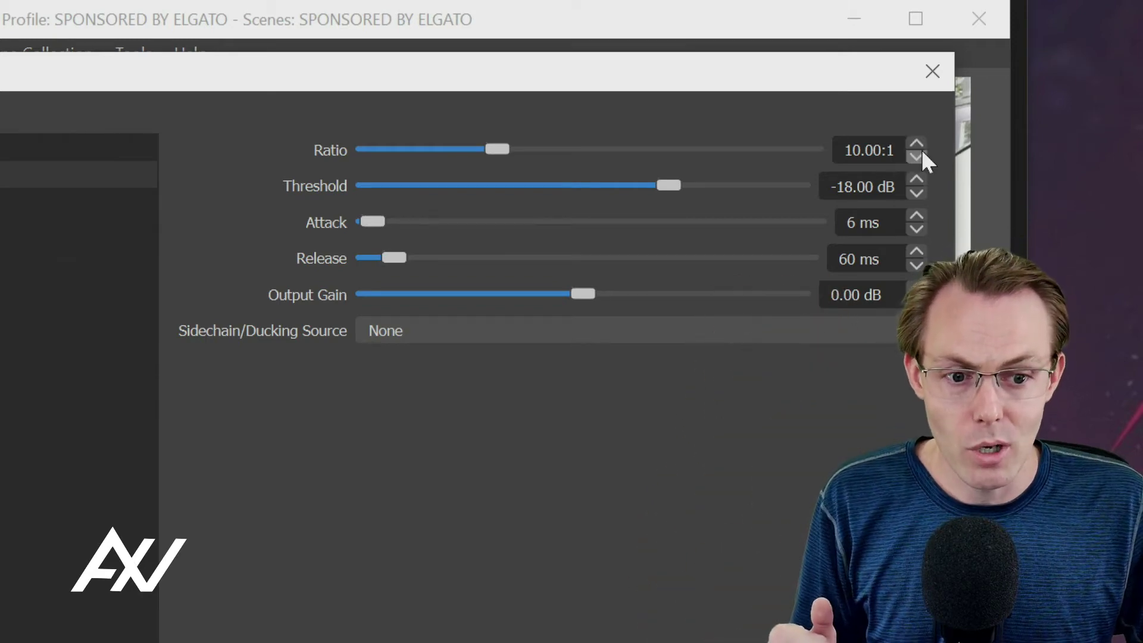
pyautogui.moveTo(922, 152); pyautogui.dragTo(912, 153)
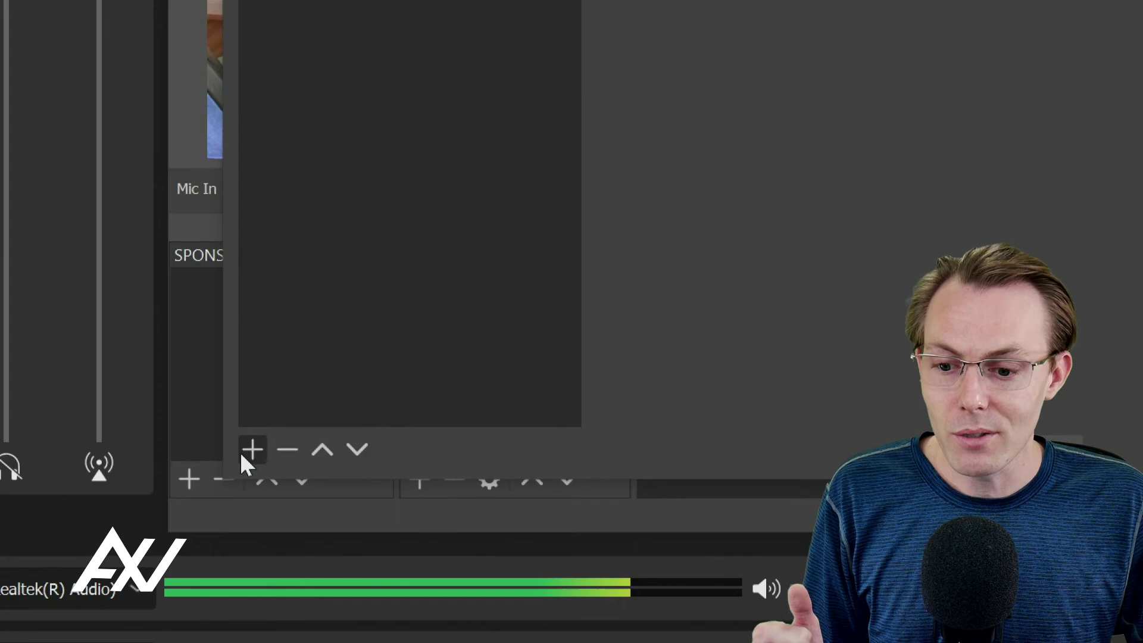
# Step: Add a Limiter filter and raise its threshold from -6.00 dB to -3.00 dB
pyautogui.click(244, 453)
pyautogui.click(311, 583)
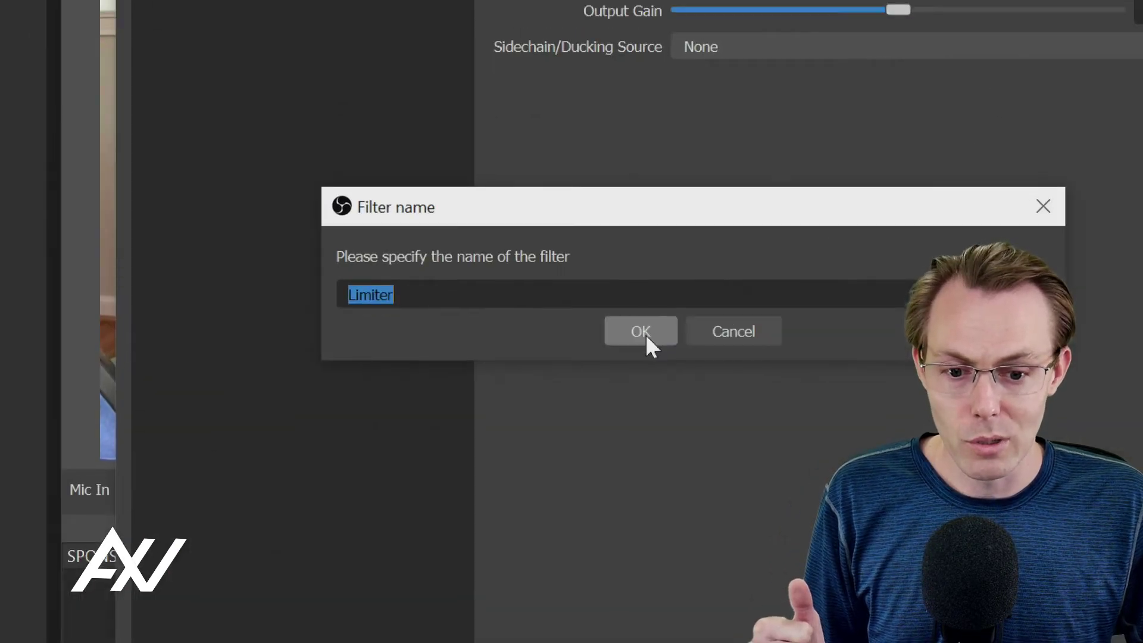
pyautogui.click(641, 331)
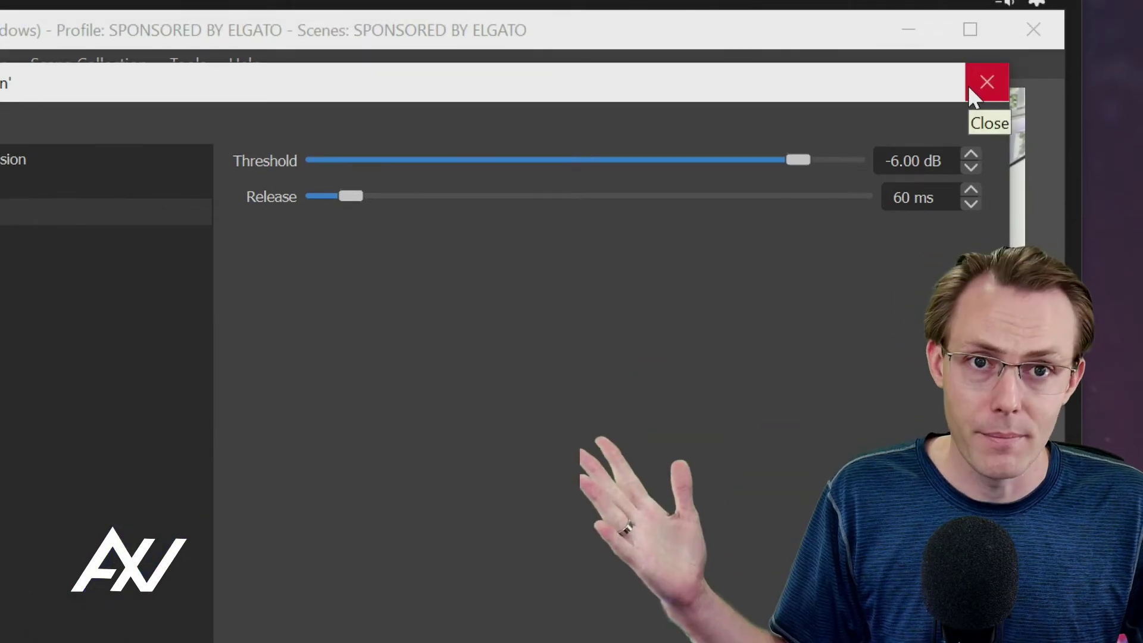
pyautogui.scroll(11, 978, 156)
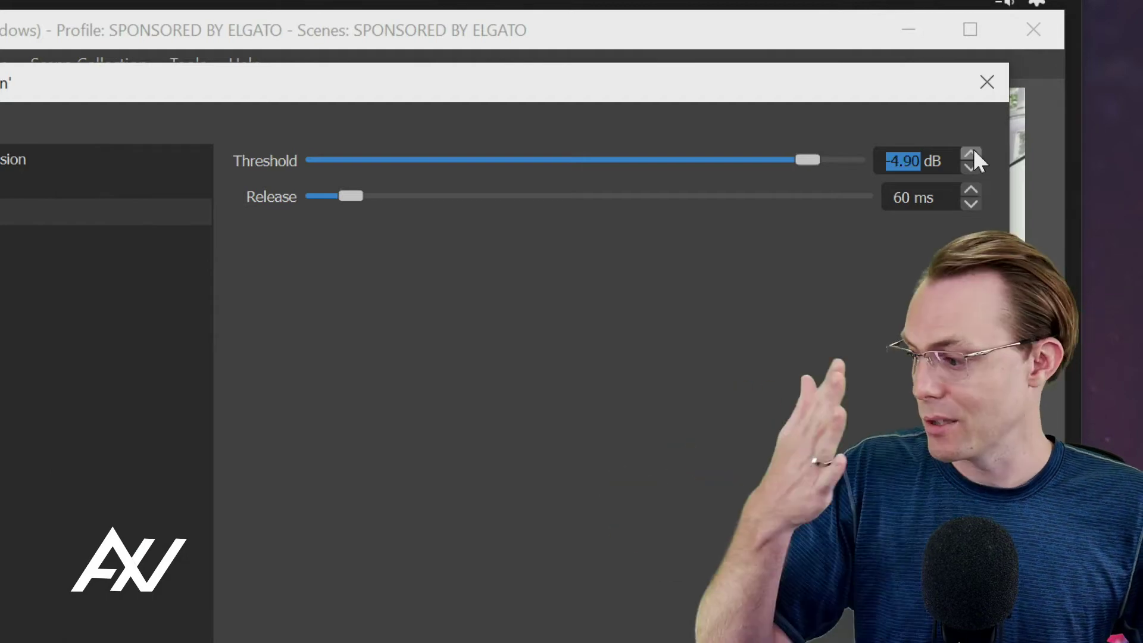
pyautogui.scroll(1, 972, 150)
pyautogui.scroll(10, 973, 150)
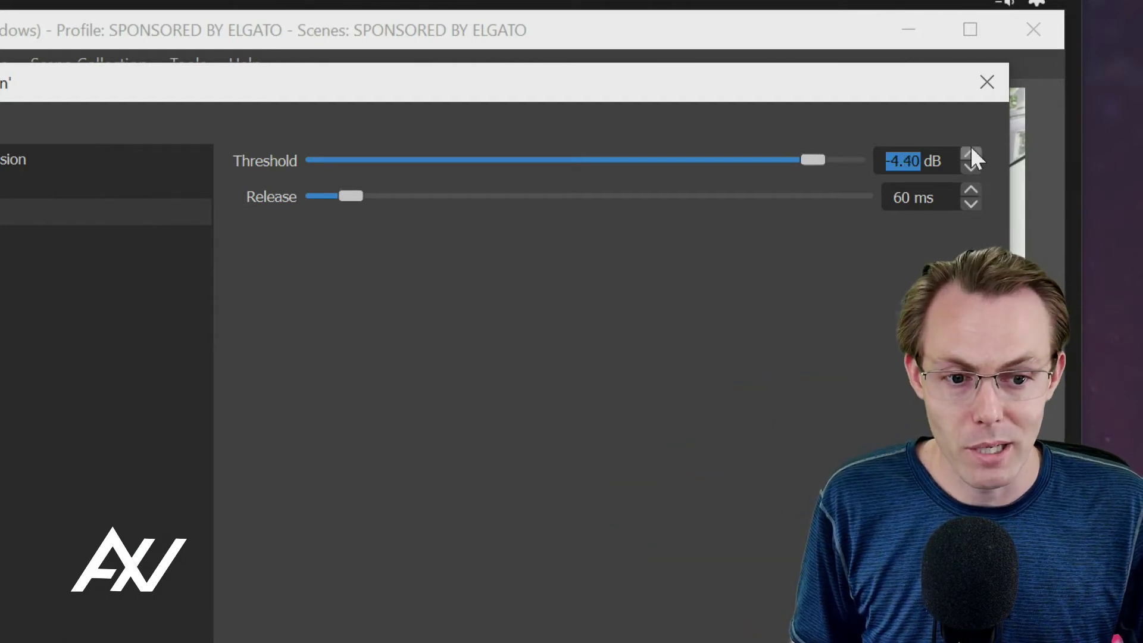
pyautogui.scroll(8, 973, 150)
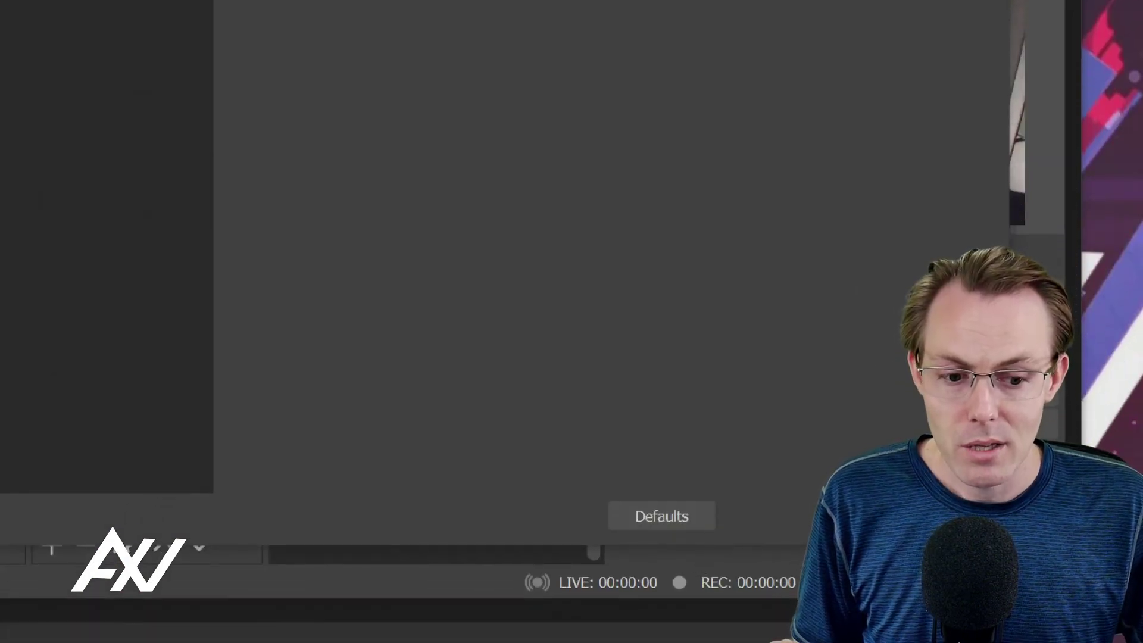
# Step: Close the filters window and raise the Mic In fader from -6.1 dB to about -2.6 dB
pyautogui.press('Escape')
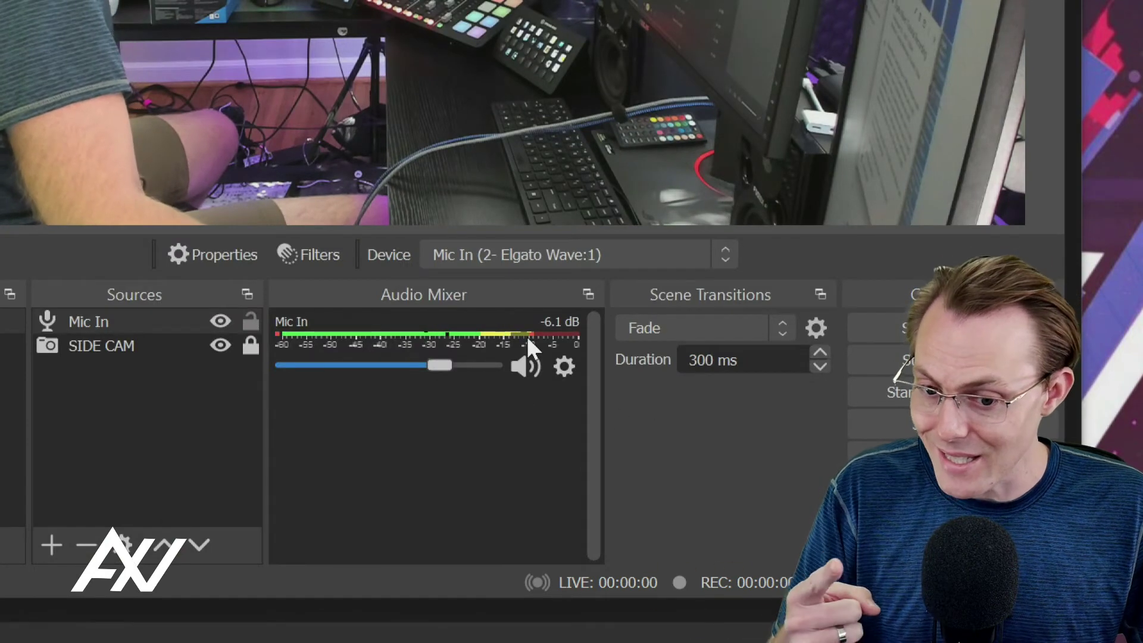
pyautogui.moveTo(440, 363); pyautogui.dragTo(469, 360)
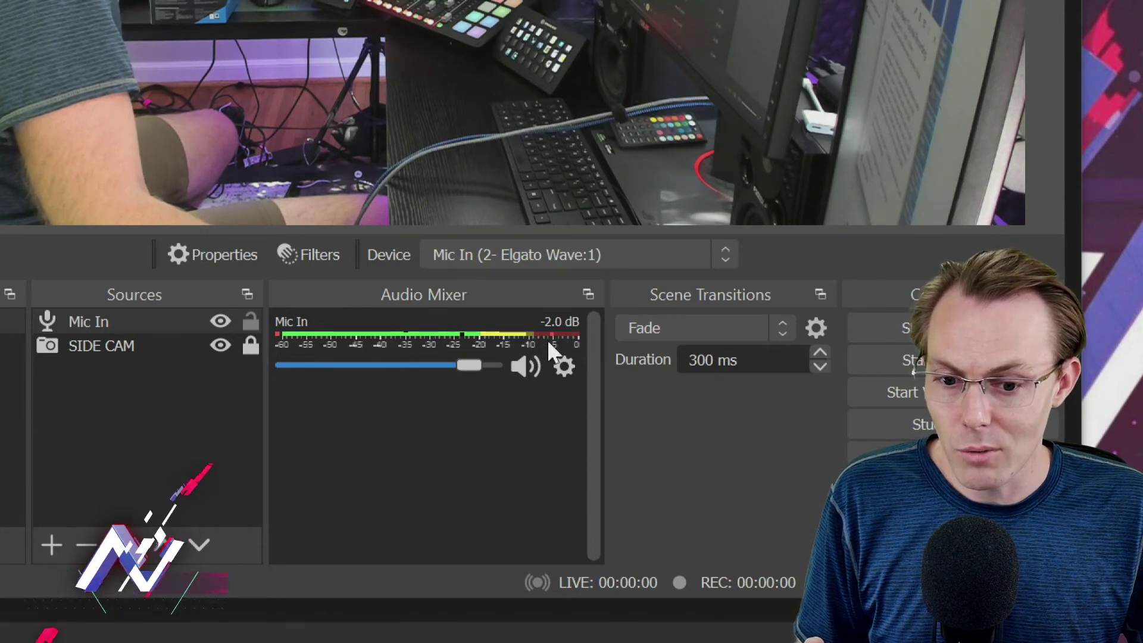
pyautogui.moveTo(467, 366); pyautogui.dragTo(464, 366)
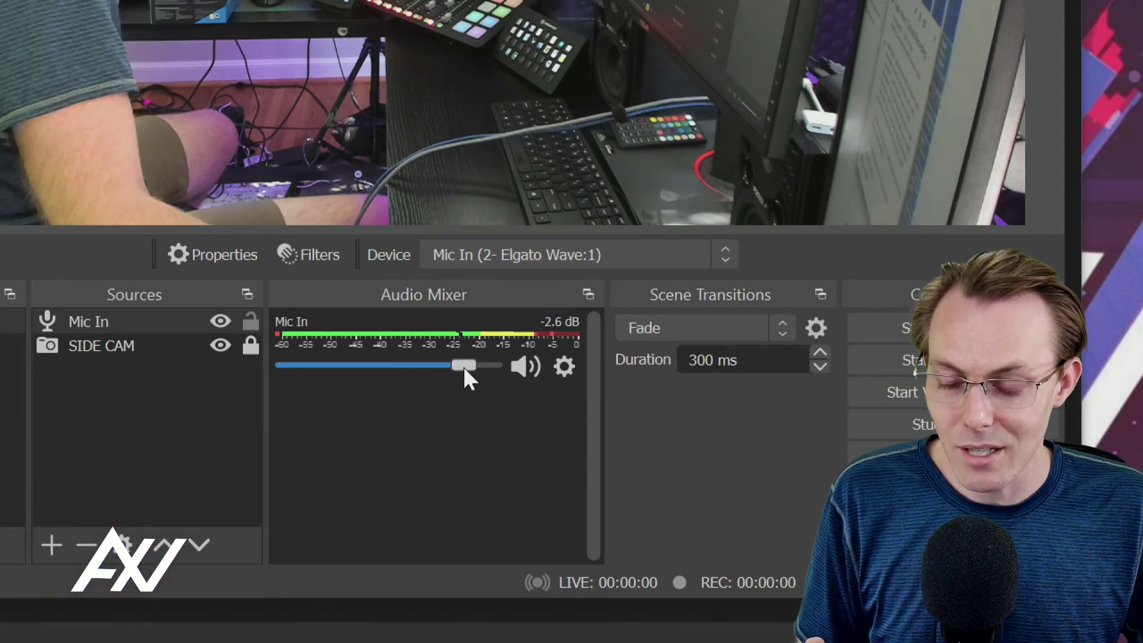